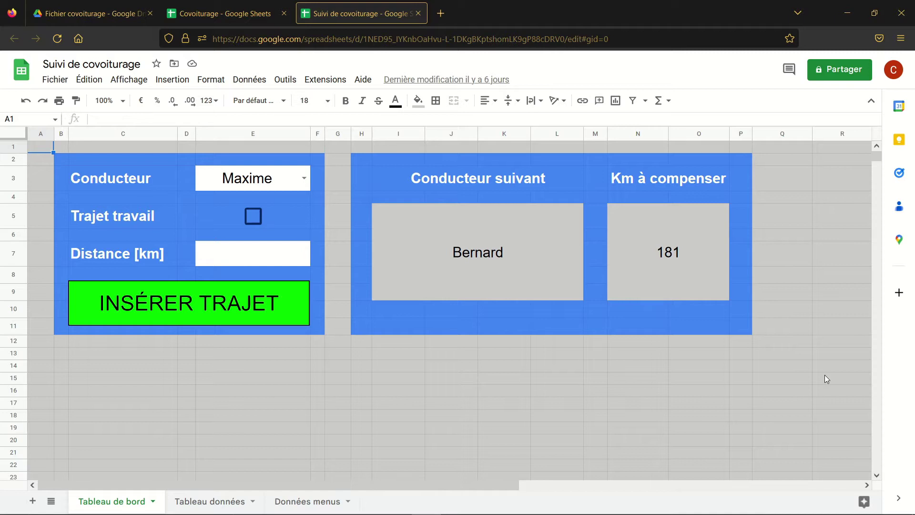
# Insert a pie chart on the Tableau de bord sheet of the Suivi de covoiturage spreadsheet
pyautogui.click(224, 11)
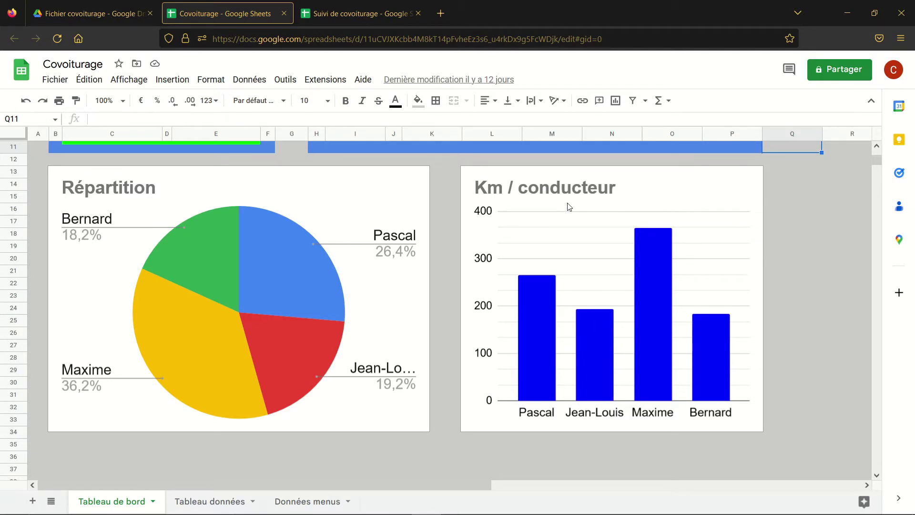
pyautogui.hotkey('ctrl', 'Tab')
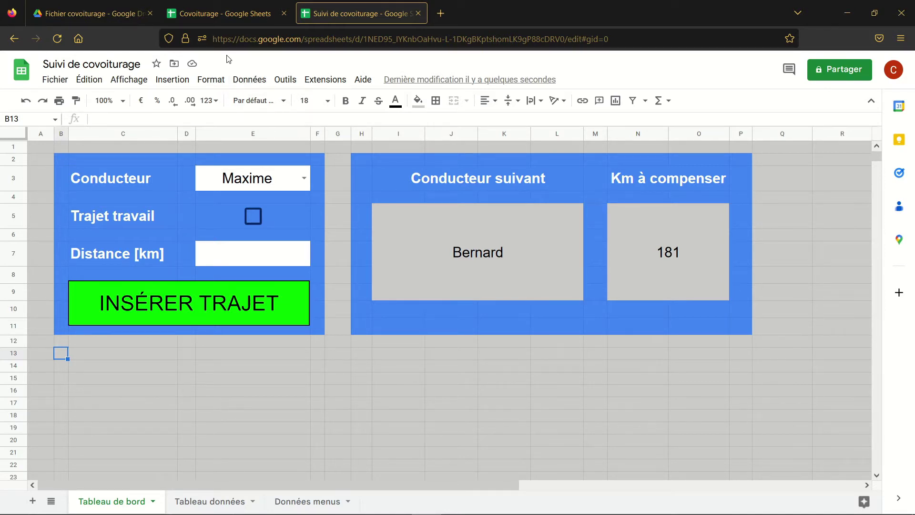
pyautogui.click(173, 79)
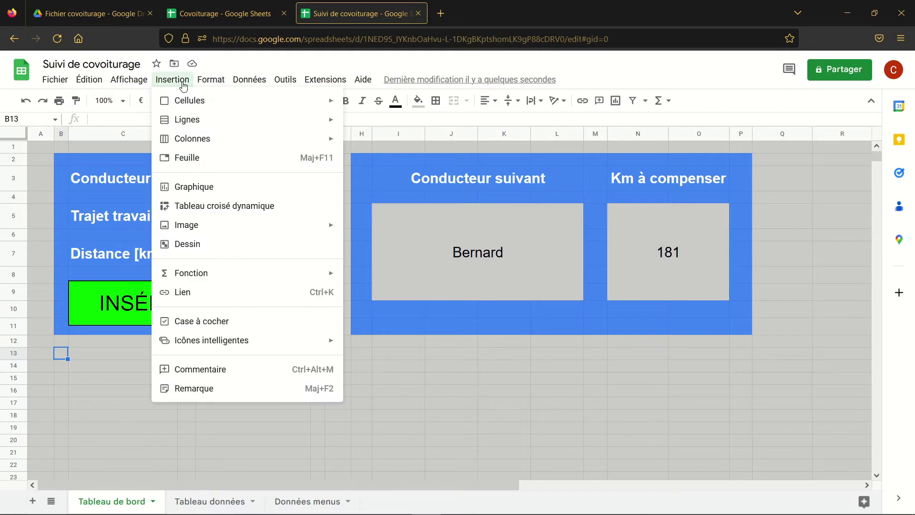
pyautogui.click(203, 187)
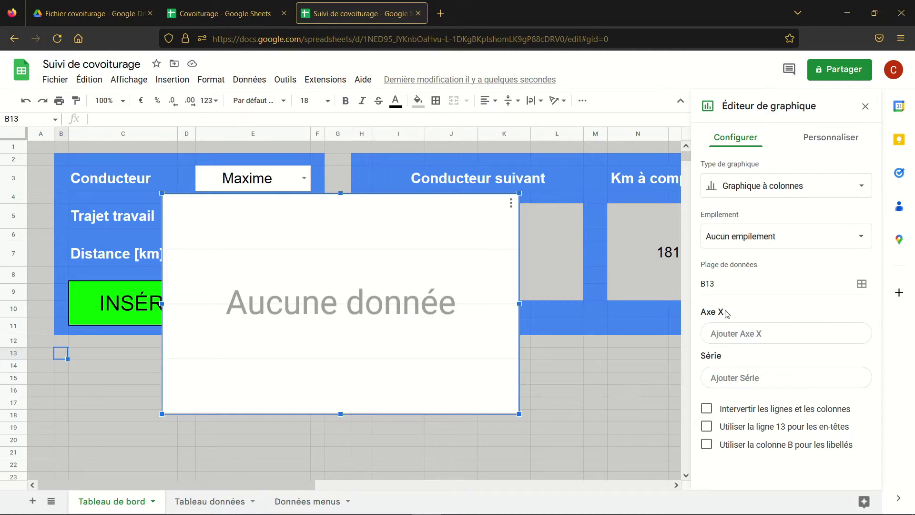
pyautogui.click(862, 185)
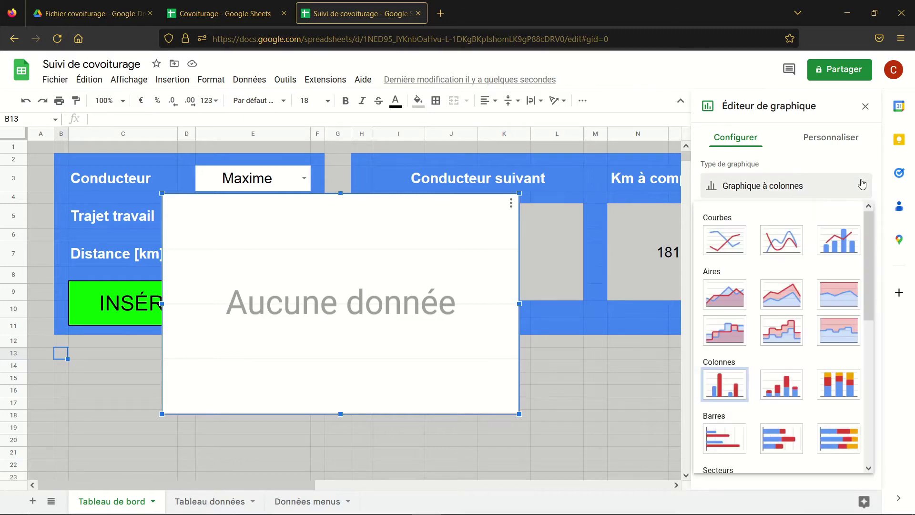
pyautogui.scroll(-5, 785, 359)
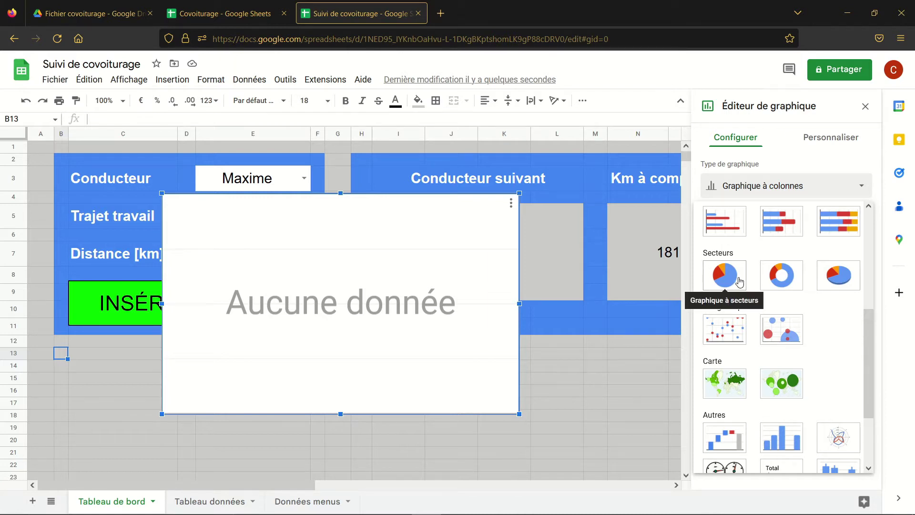
pyautogui.click(739, 281)
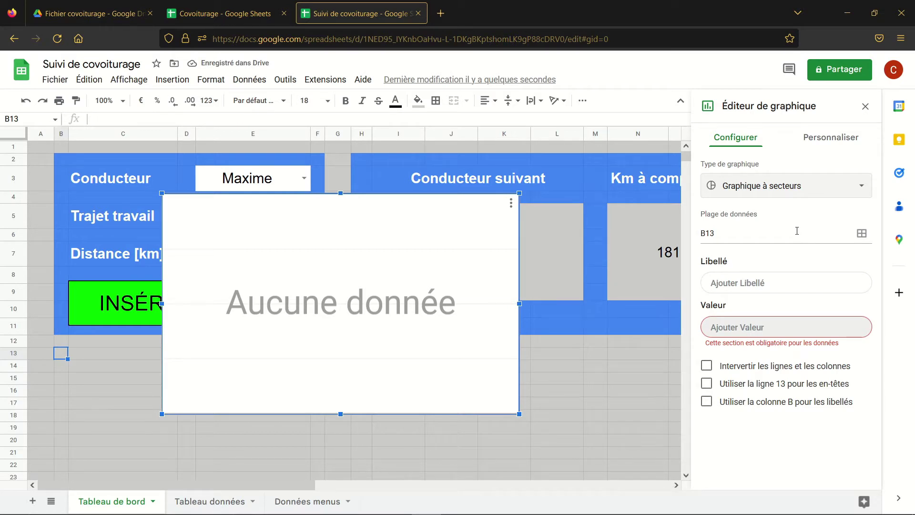
# Set the pie chart's data ranges to the whole Conducteur and Distance totale [km] columns, C:C and D:D, of the Tableau données sheet
pyautogui.click(862, 234)
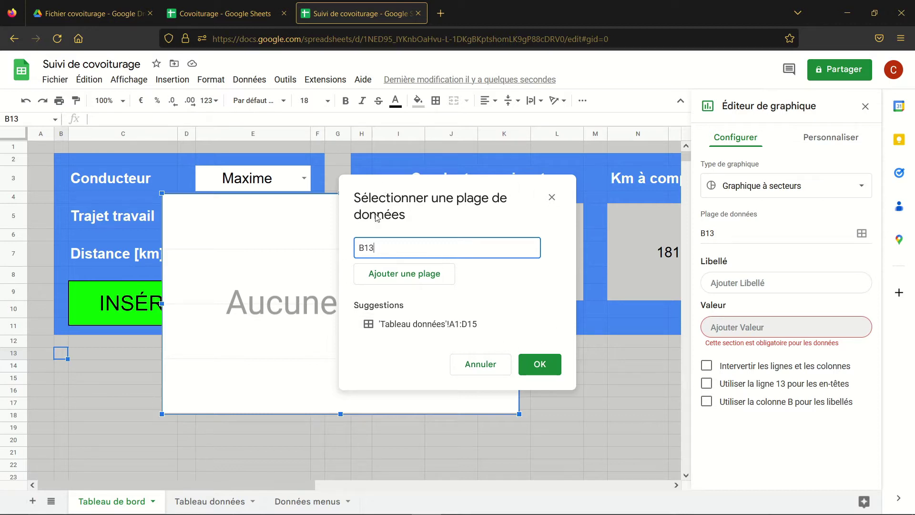
pyautogui.click(200, 501)
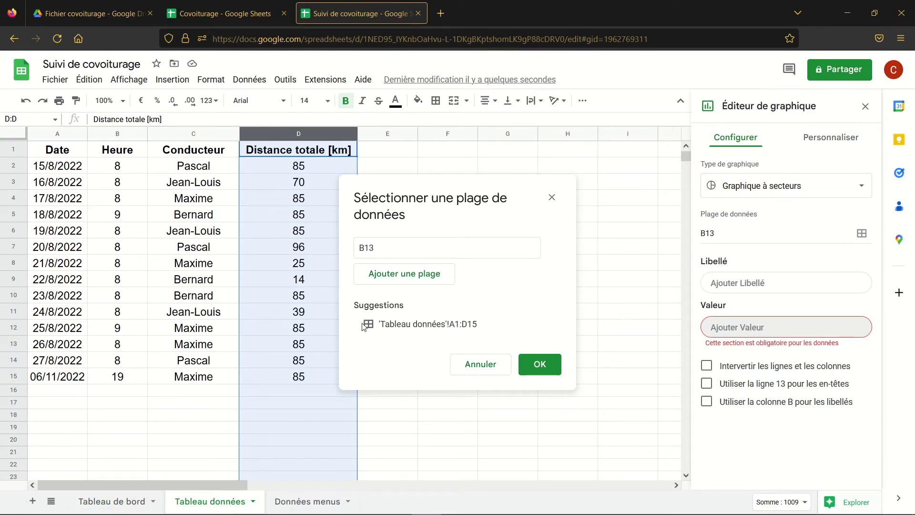
pyautogui.click(392, 248)
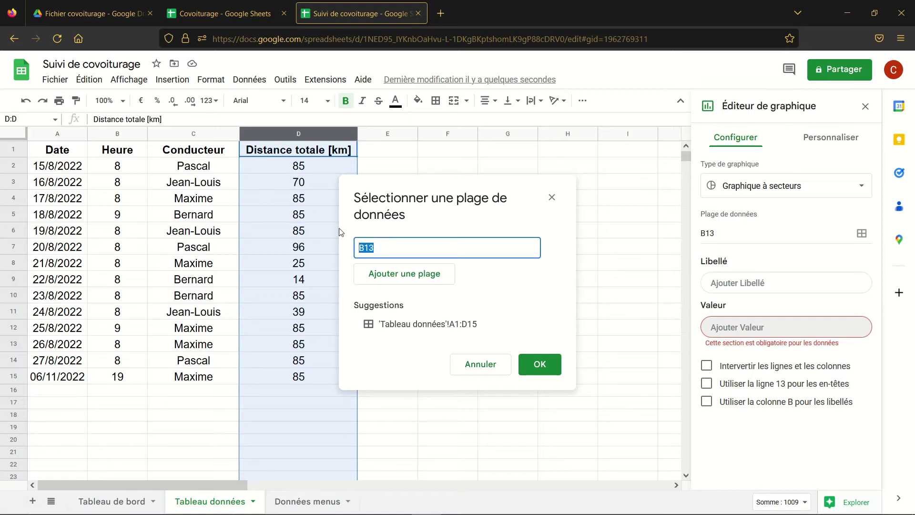
pyautogui.press('BackSpace')
pyautogui.click(190, 132)
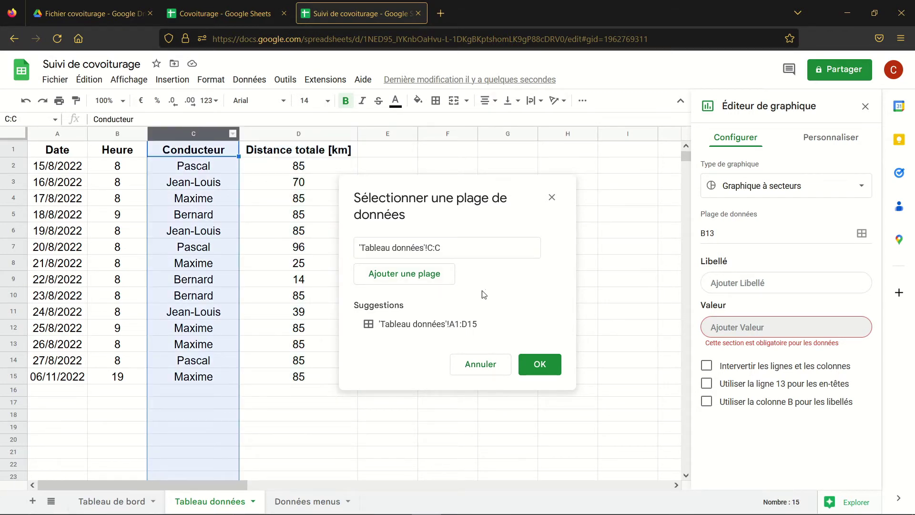
pyautogui.click(423, 275)
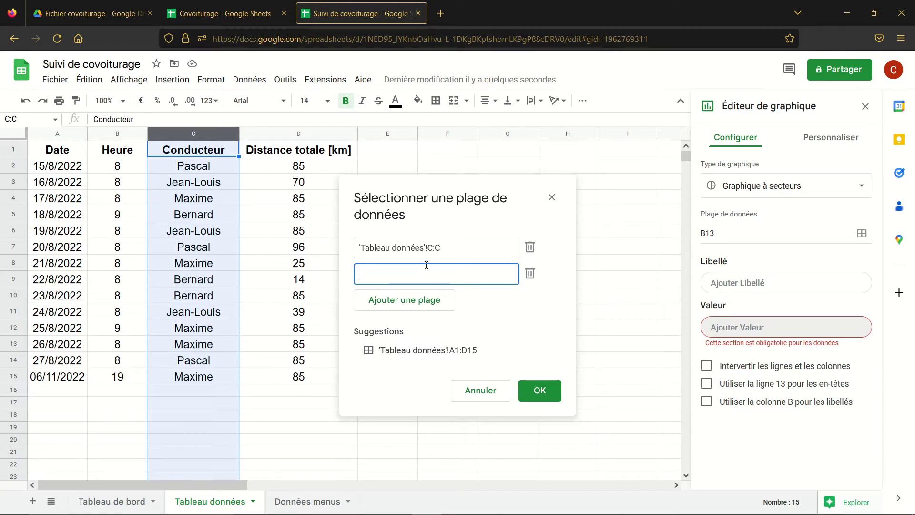
pyautogui.click(295, 135)
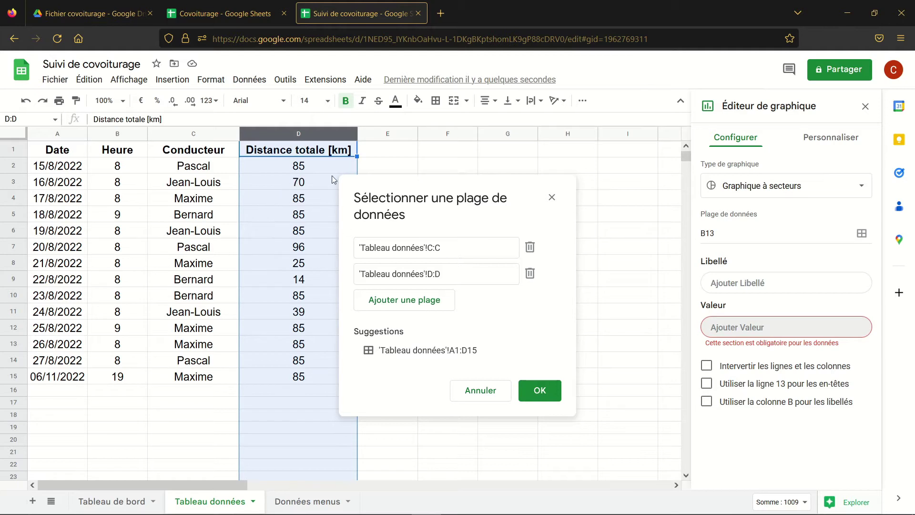
pyautogui.click(545, 391)
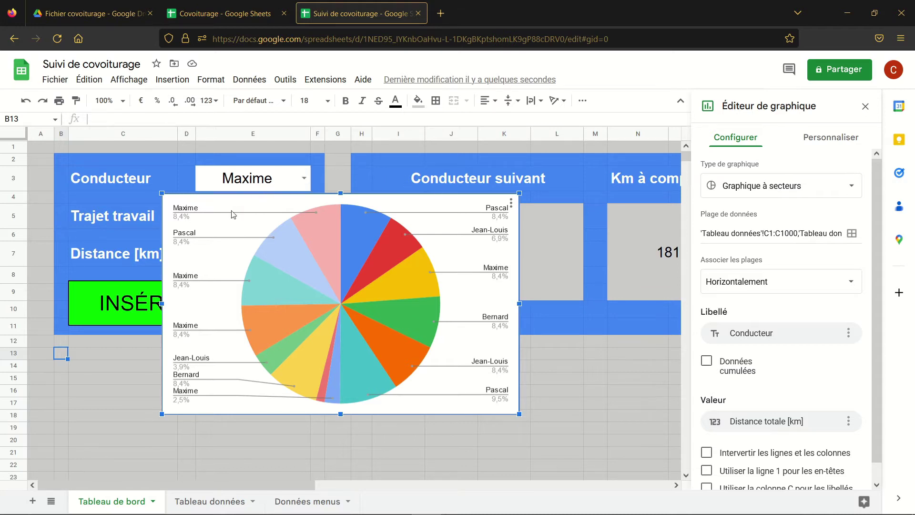
# Aggregate the pie chart's data so that the distances are summed per driver
pyautogui.moveTo(397, 239)
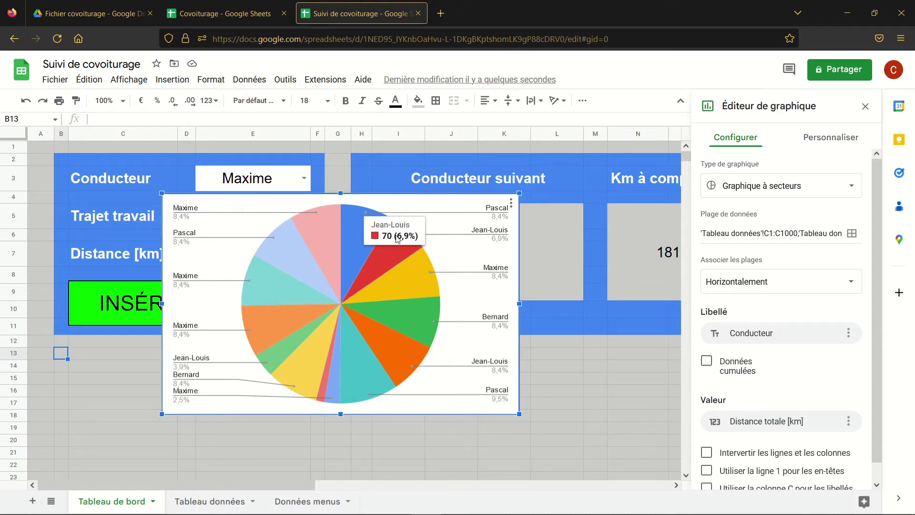
pyautogui.moveTo(433, 311)
pyautogui.moveTo(384, 297)
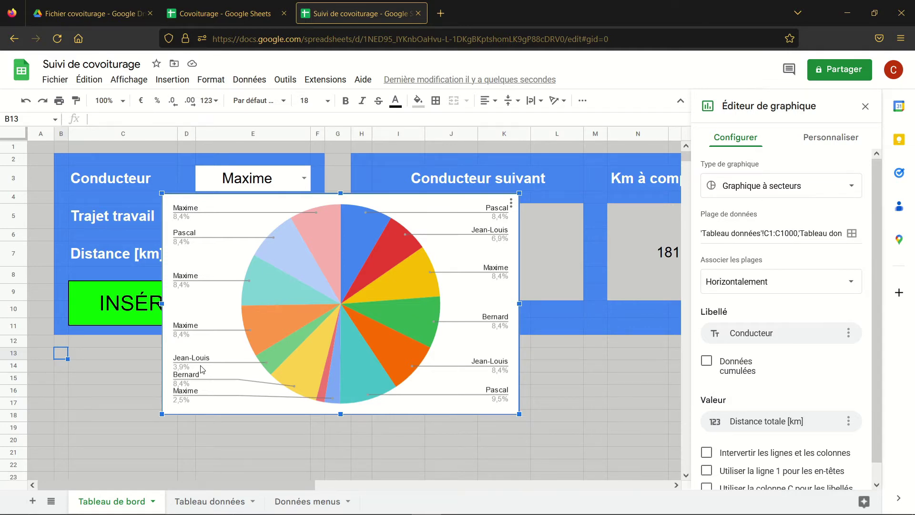
pyautogui.moveTo(373, 333)
pyautogui.click(706, 360)
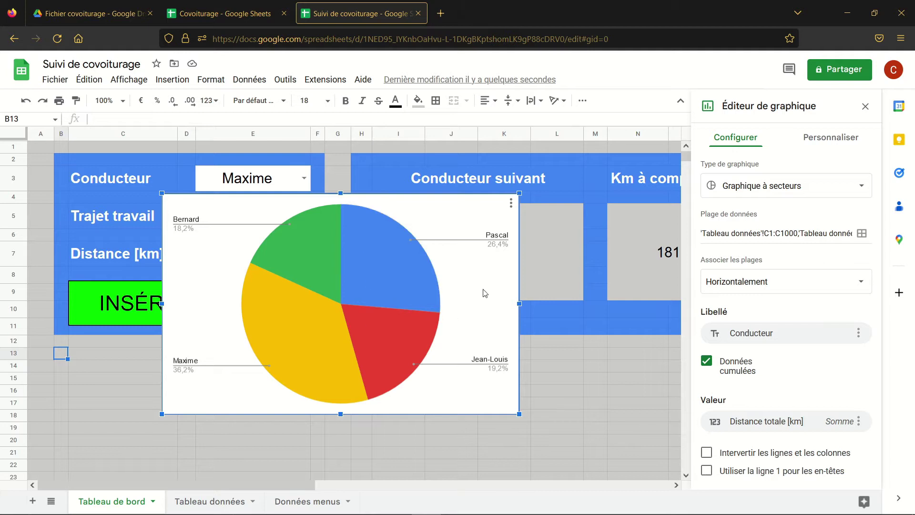
pyautogui.moveTo(344, 218)
pyautogui.click(403, 203)
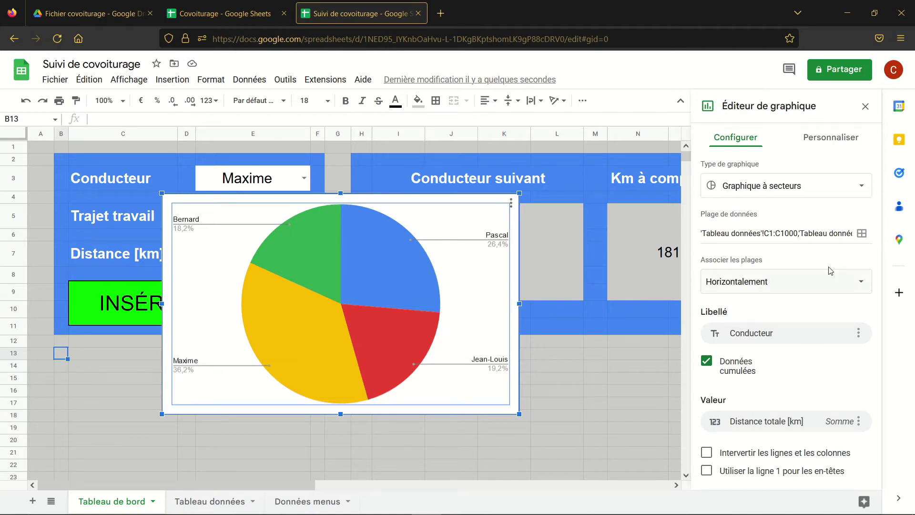
# Title the pie chart "Répartition" and set the title's font size to 24
pyautogui.click(835, 142)
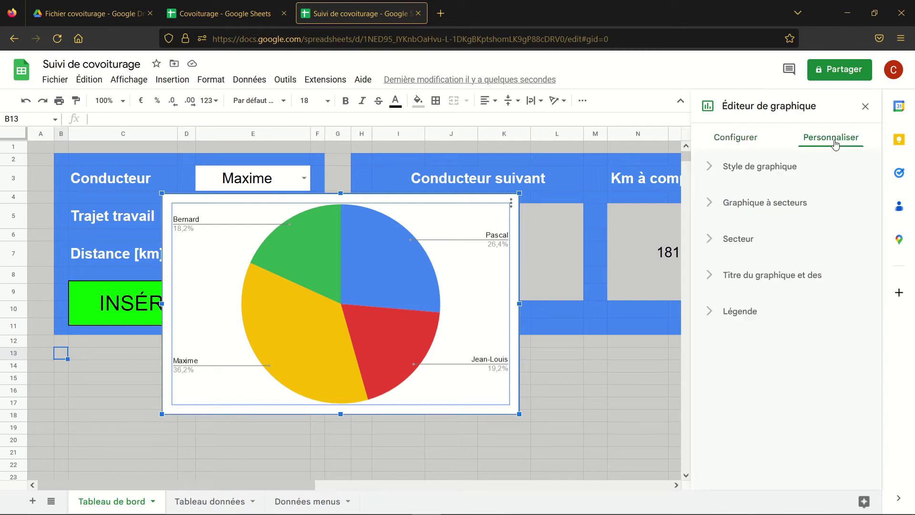
pyautogui.click(709, 275)
pyautogui.click(765, 362)
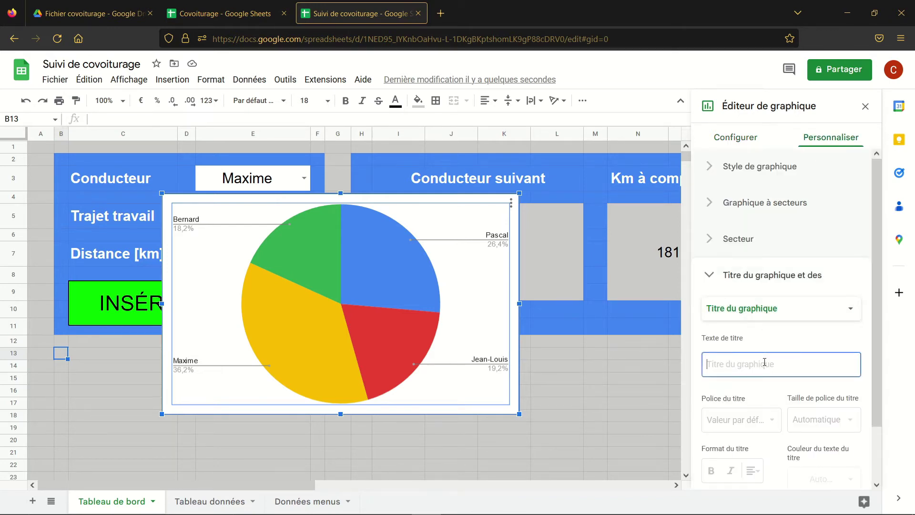
pyautogui.write('Répartition')
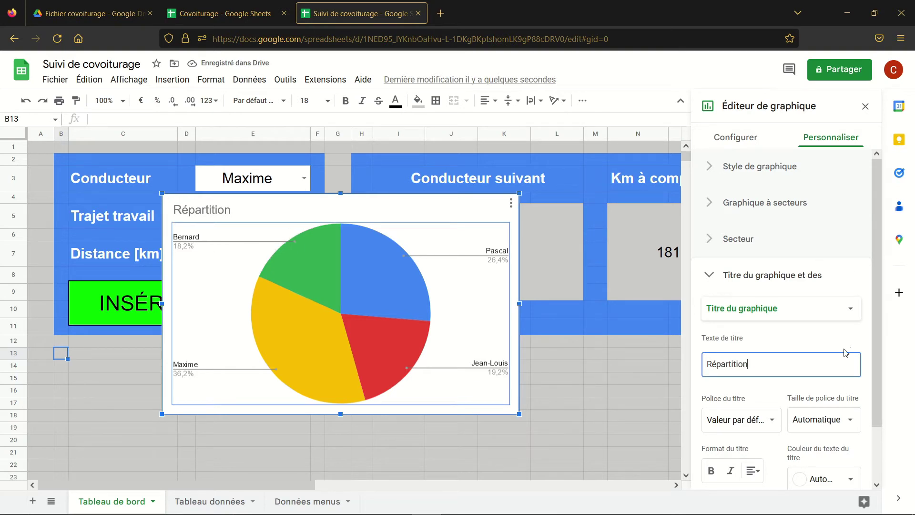
pyautogui.scroll(-1, 851, 372)
pyautogui.click(851, 371)
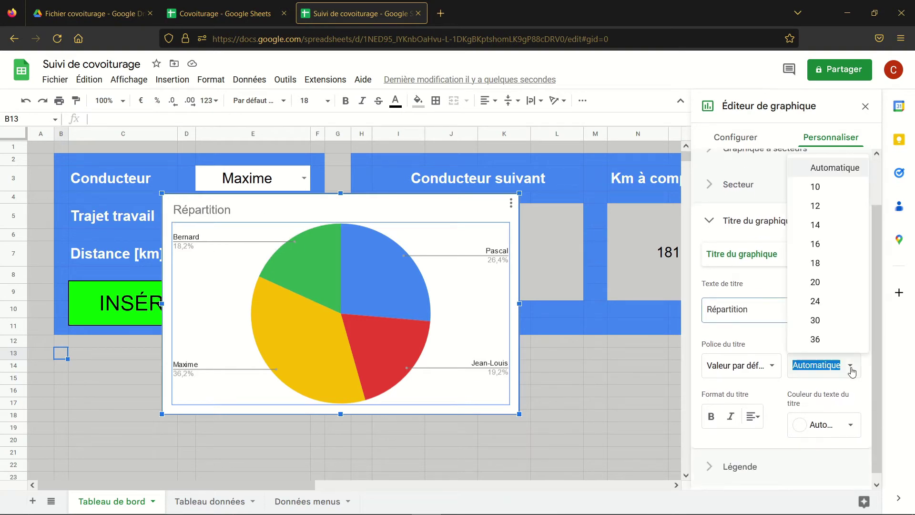
pyautogui.click(834, 304)
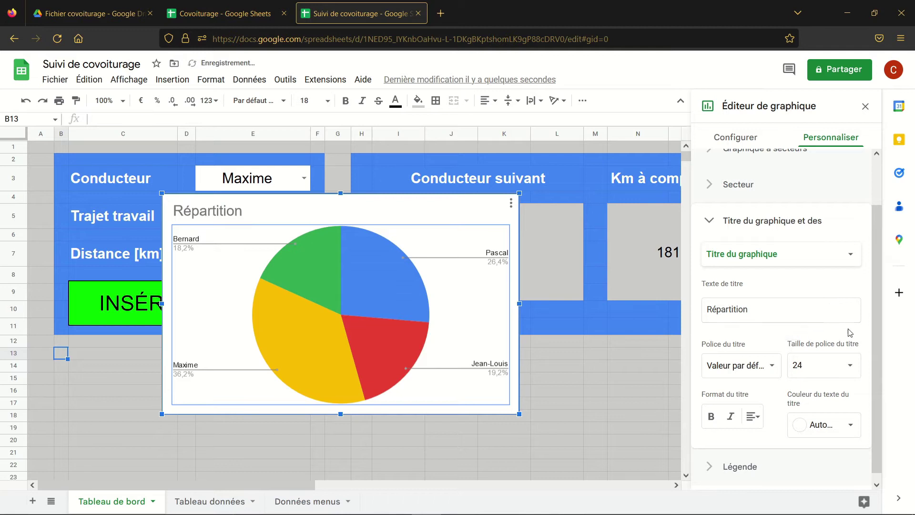
# Set the pie chart's legend font size to 24 and close the chart editor
pyautogui.scroll(-1, 850, 334)
pyautogui.click(710, 460)
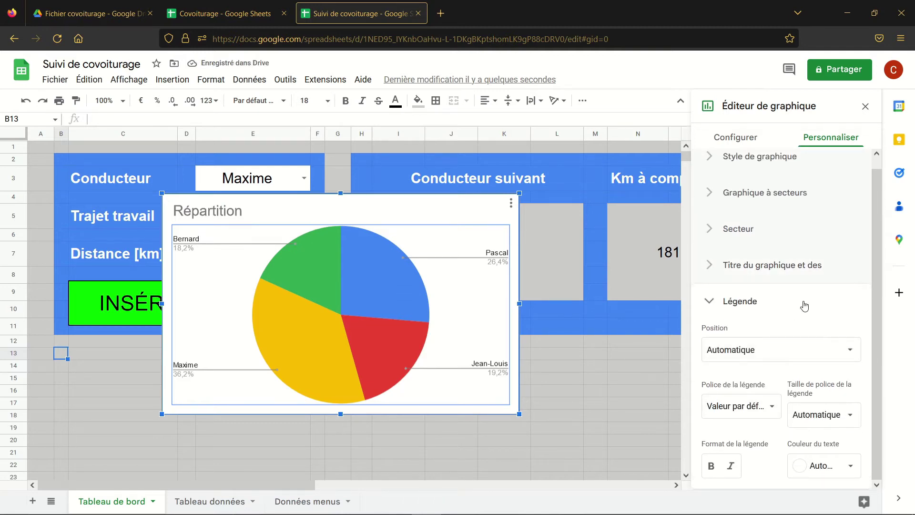
pyautogui.click(851, 416)
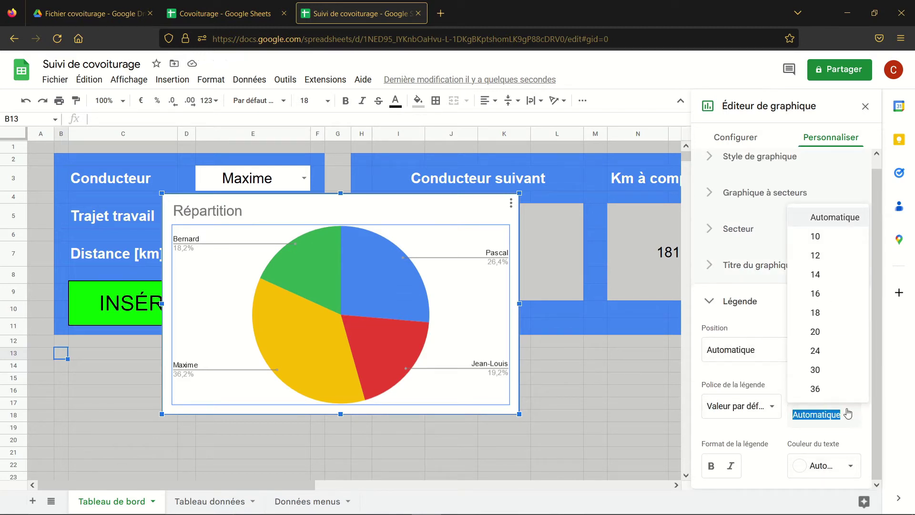
pyautogui.click(838, 351)
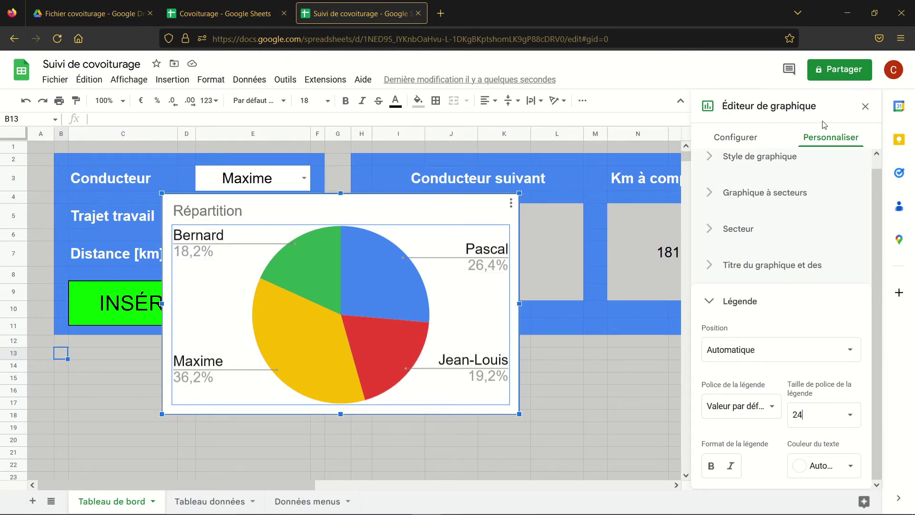
pyautogui.click(863, 107)
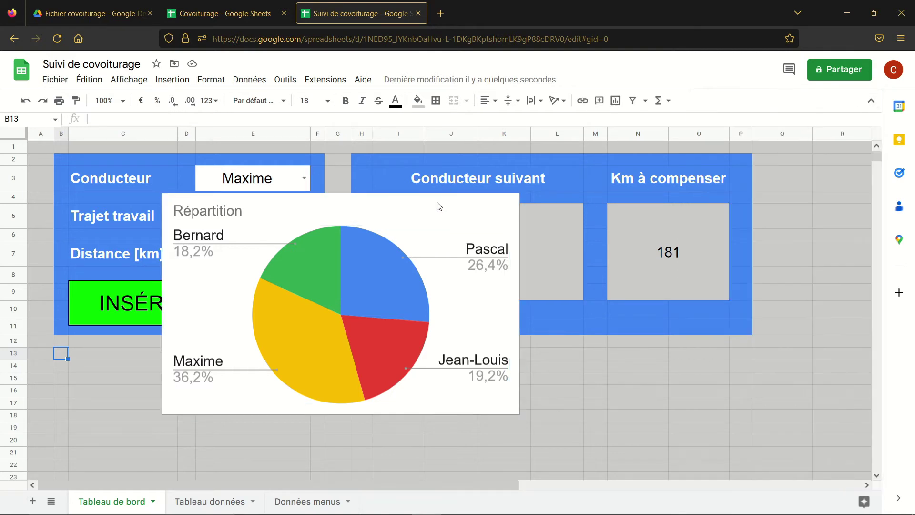
# Move the pie chart below the trip entry block to start at cell B13, and enlarge it to reach the end of column I
pyautogui.click(429, 216)
pyautogui.moveTo(429, 216); pyautogui.dragTo(320, 370)
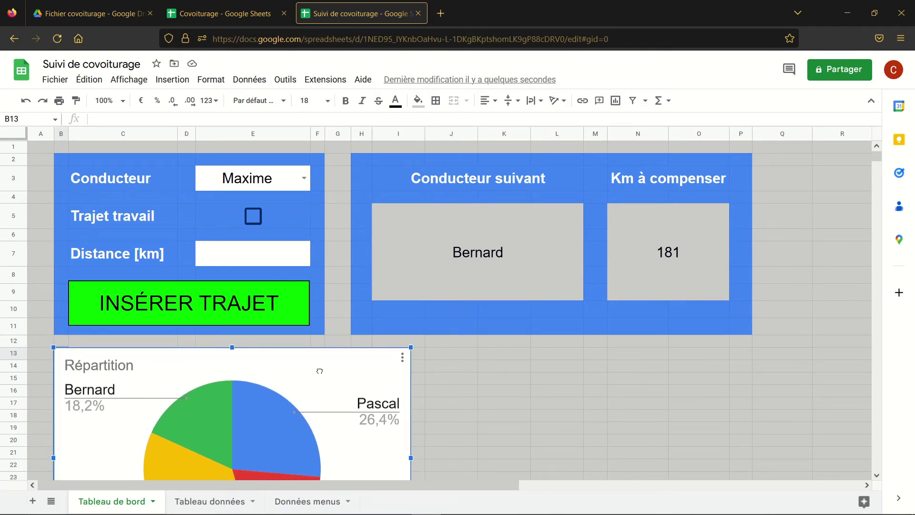
pyautogui.scroll(-4, 705, 413)
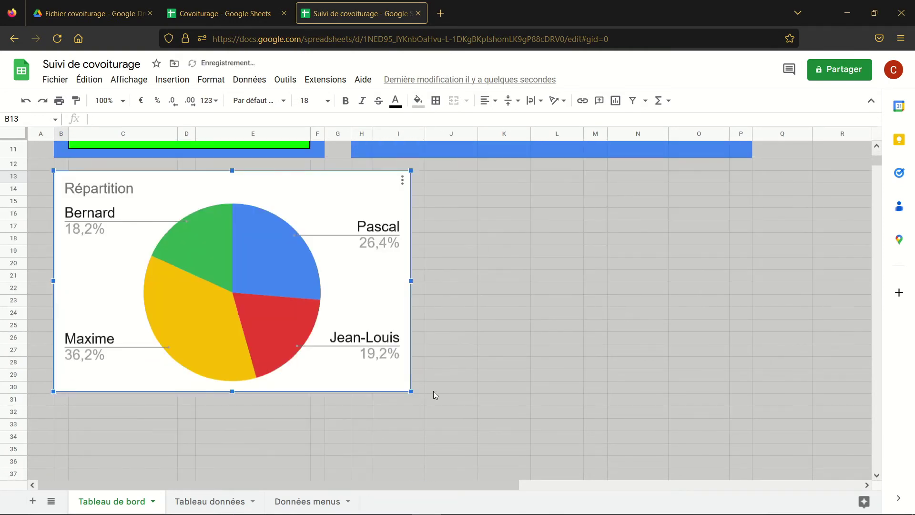
pyautogui.moveTo(412, 390); pyautogui.dragTo(414, 392)
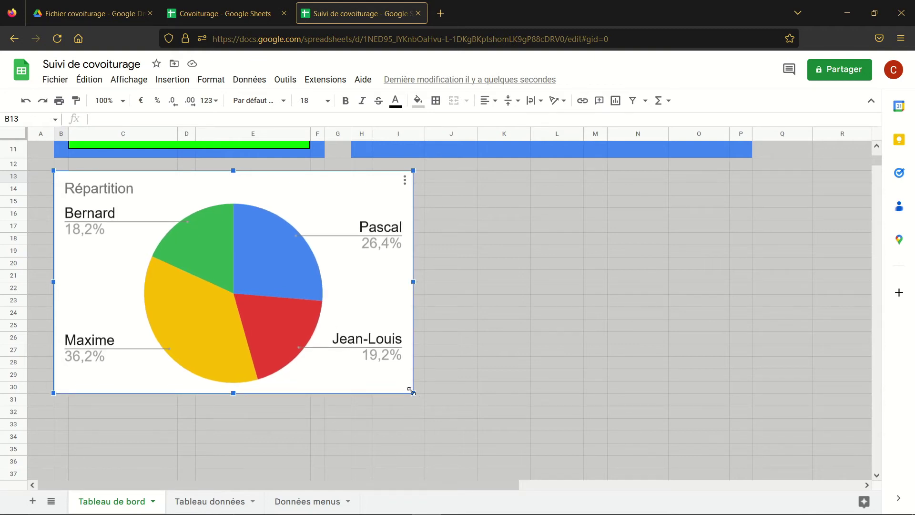
pyautogui.moveTo(413, 282); pyautogui.dragTo(425, 283)
pyautogui.click(634, 312)
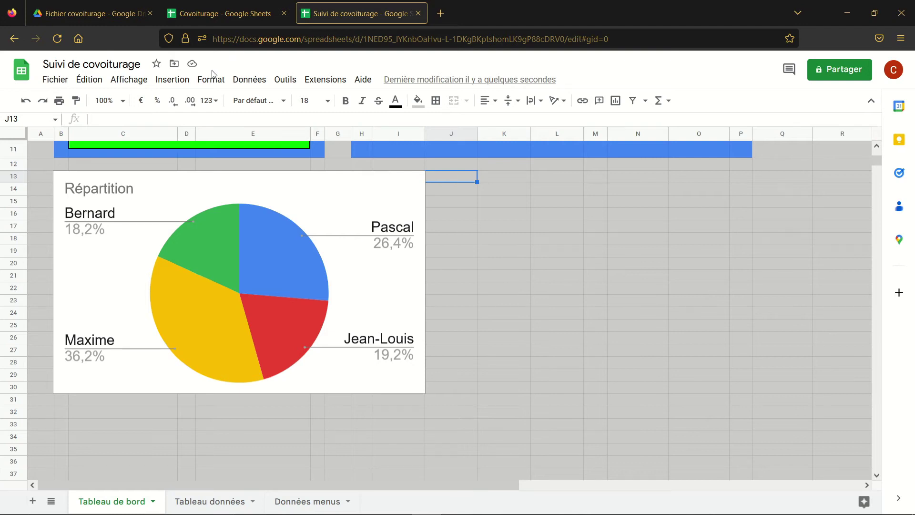
# Insert a column chart on the dashboard using columns C and D of the Tableau données sheet as data ranges
pyautogui.click(162, 81)
pyautogui.click(195, 186)
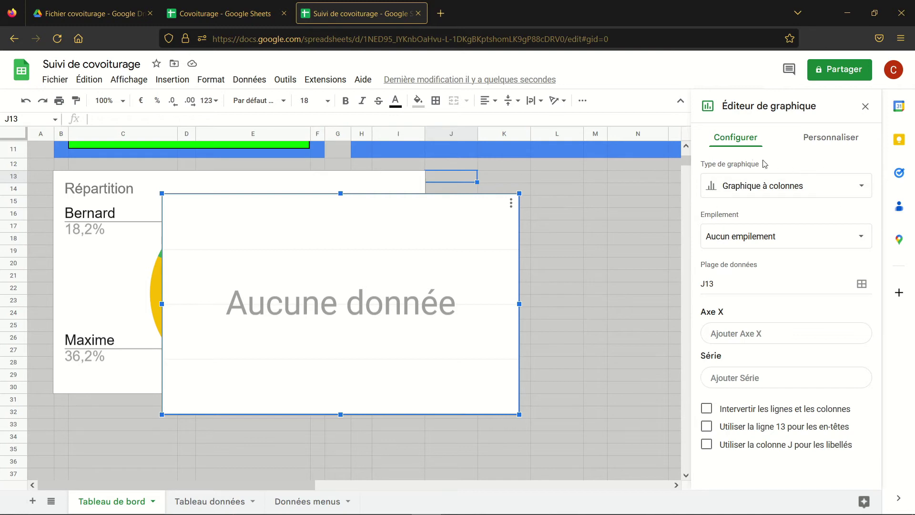
pyautogui.click(862, 284)
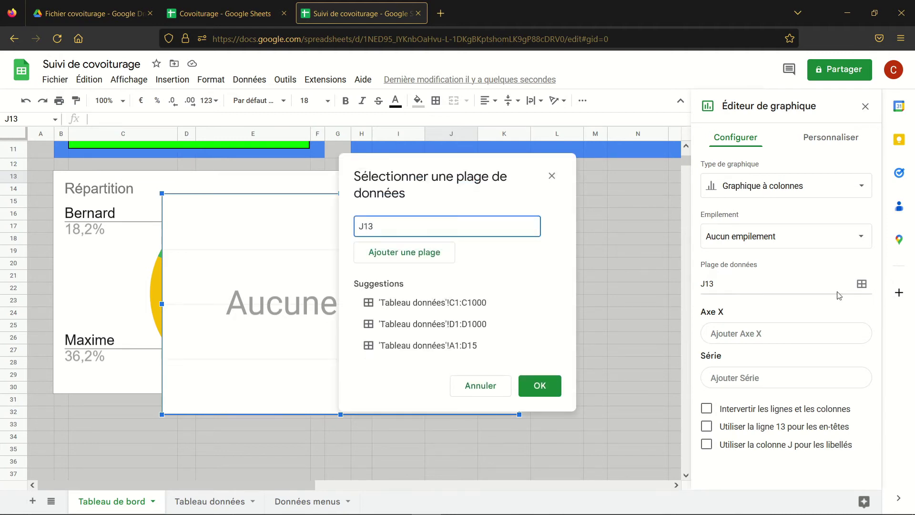
pyautogui.click(221, 507)
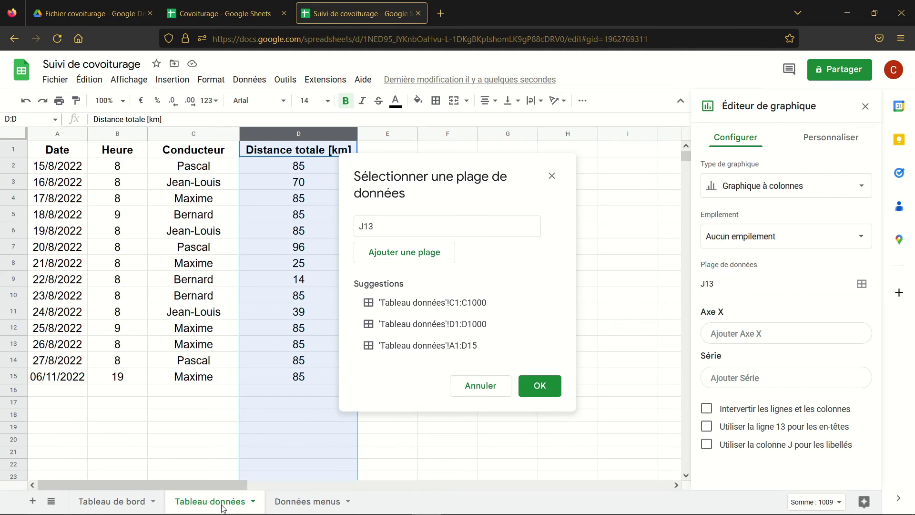
pyautogui.click(192, 134)
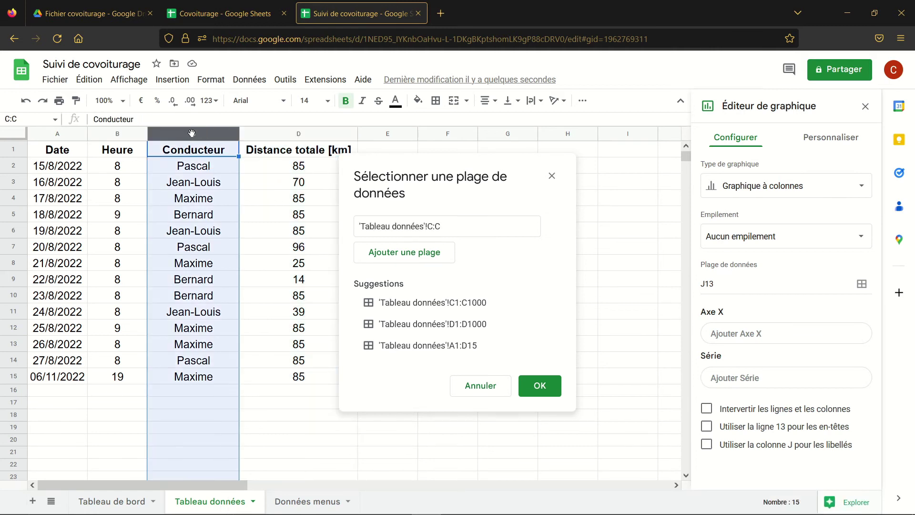
pyautogui.click(429, 254)
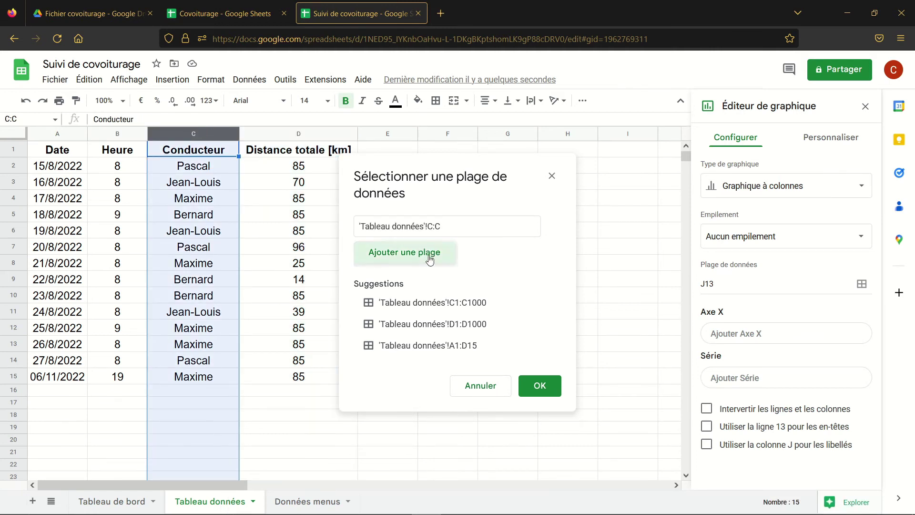
pyautogui.click(298, 133)
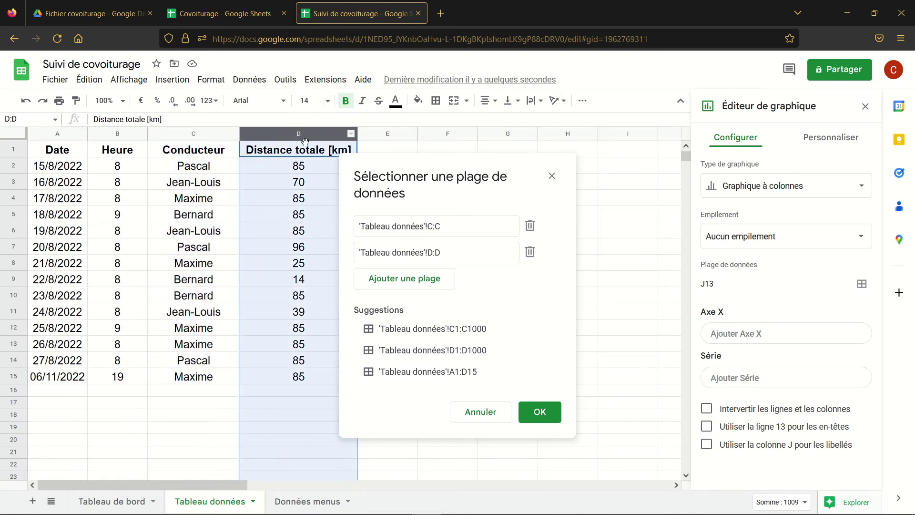
pyautogui.click(540, 413)
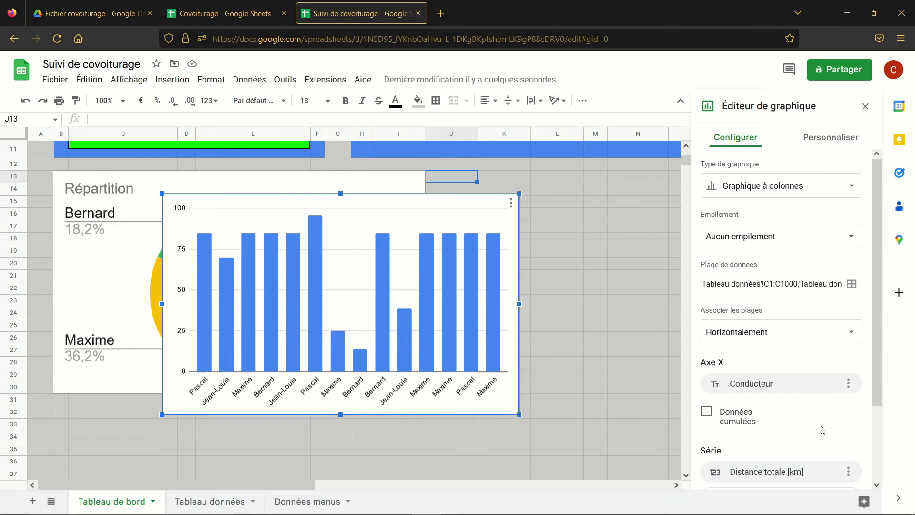
# Aggregate the column chart's data so that the total distances are summed per driver
pyautogui.scroll(-2, 812, 430)
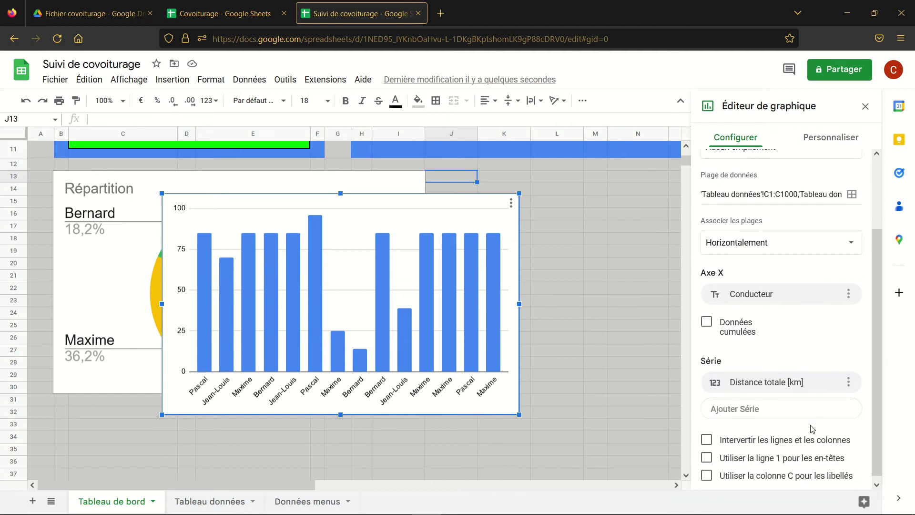
pyautogui.click(703, 318)
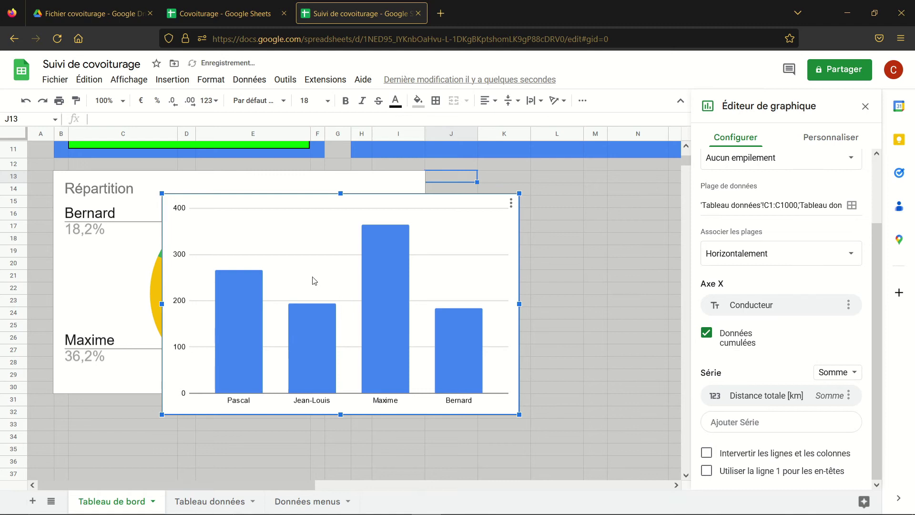
pyautogui.moveTo(240, 296)
# Title the column chart "Km / conducteur" and set the title's font size to 24
pyautogui.scroll(2, 759, 210)
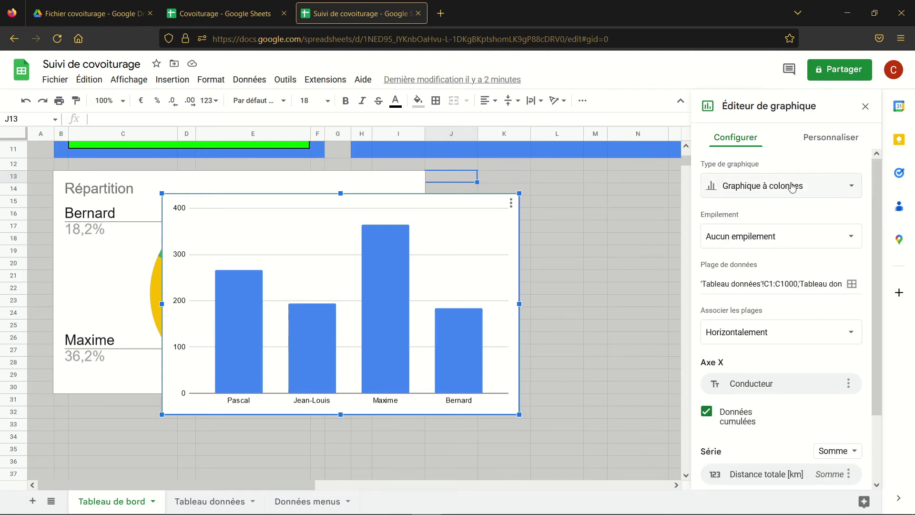
pyautogui.click(834, 142)
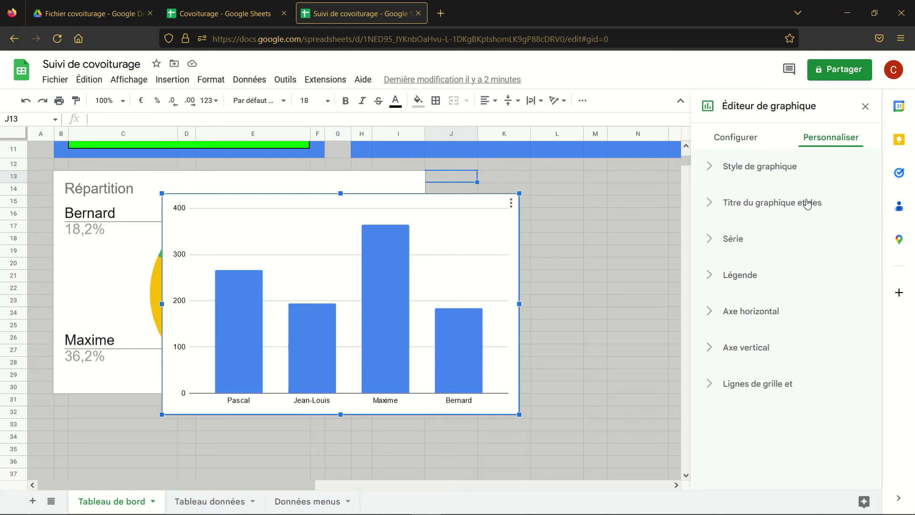
pyautogui.click(713, 204)
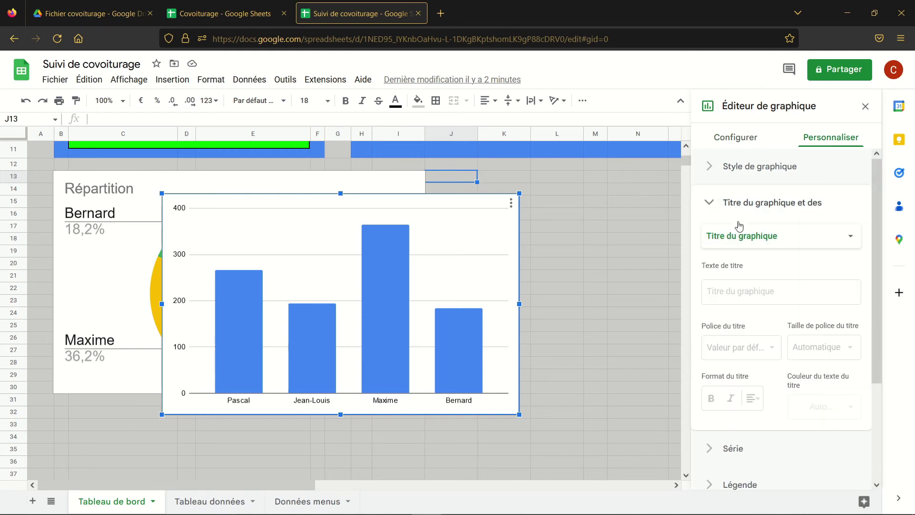
pyautogui.click(780, 291)
pyautogui.write('K')
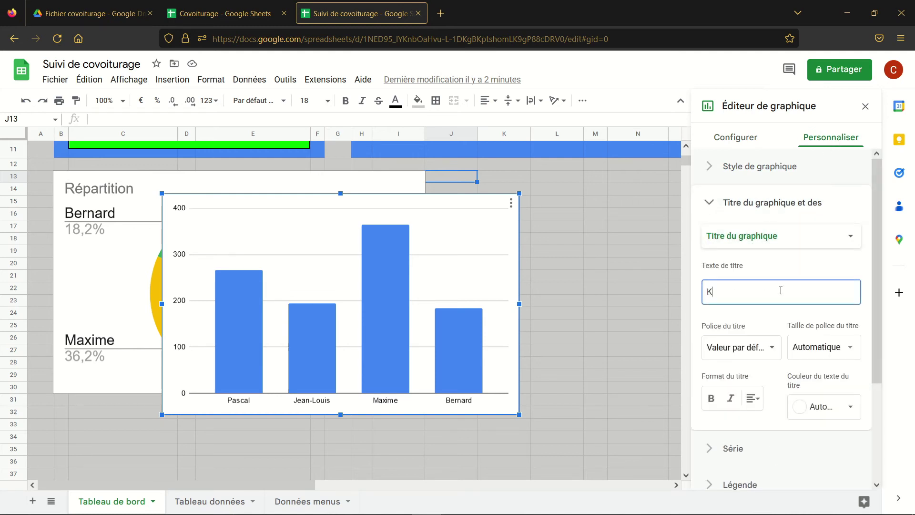
pyautogui.write('m / conductu')
pyautogui.press('BackSpace')
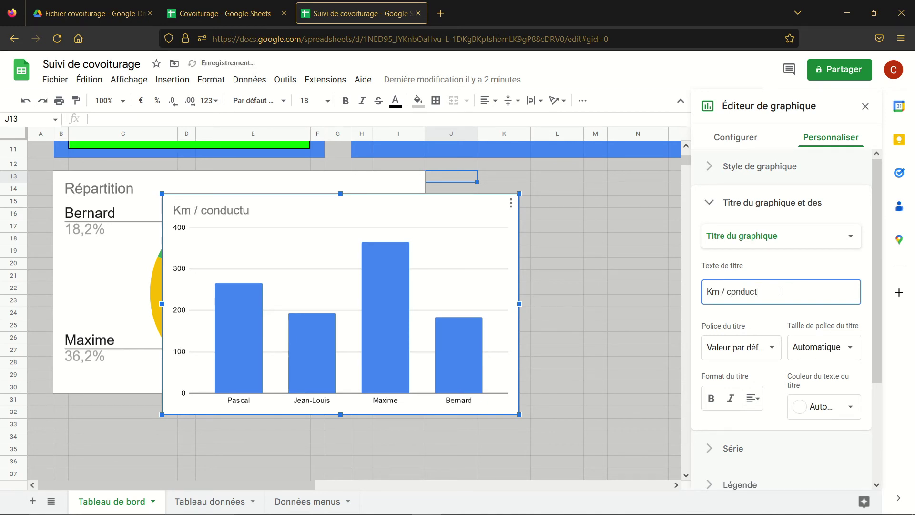
pyautogui.write('eur')
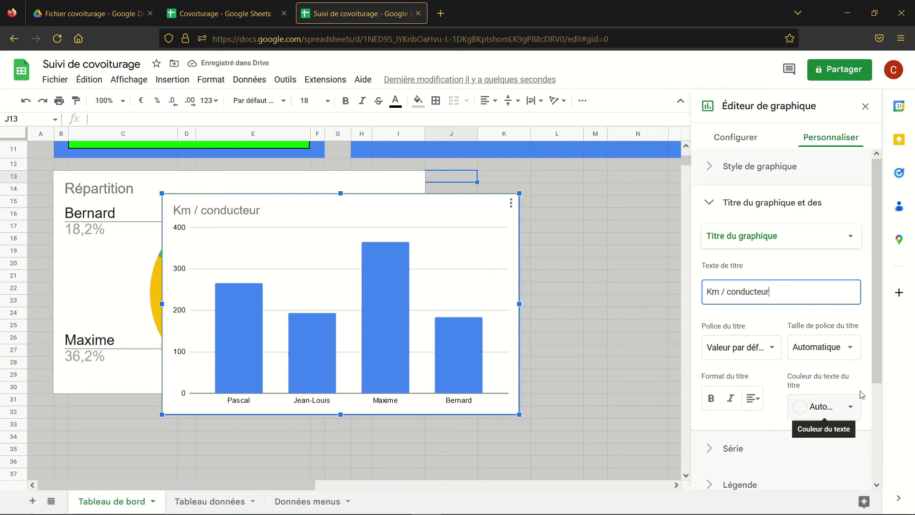
pyautogui.click(856, 356)
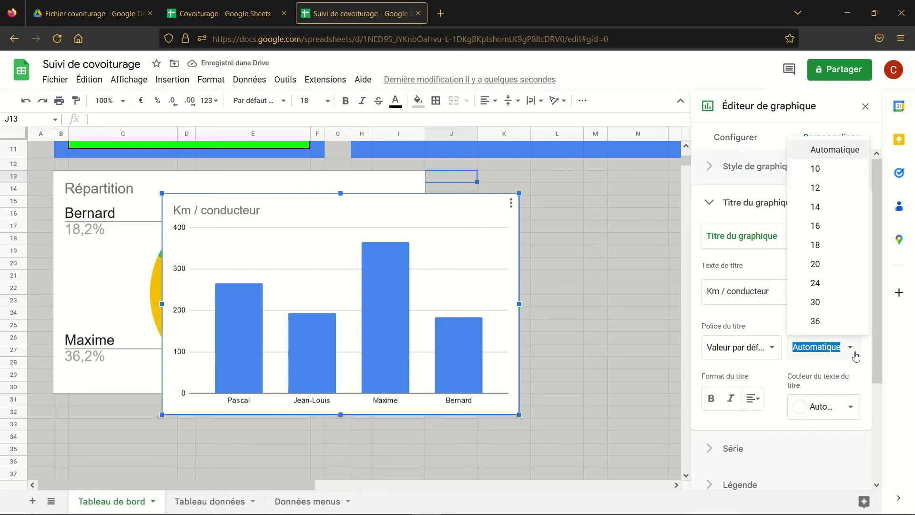
pyautogui.click(832, 284)
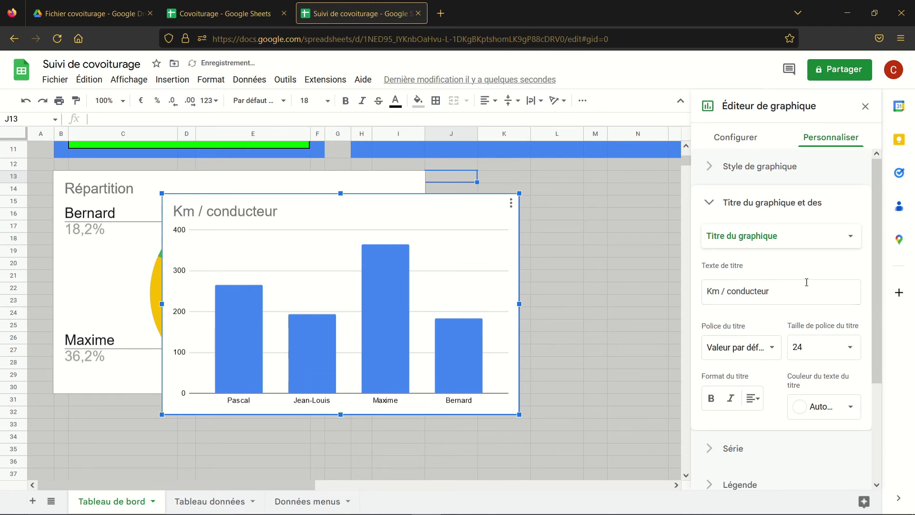
pyautogui.click(714, 206)
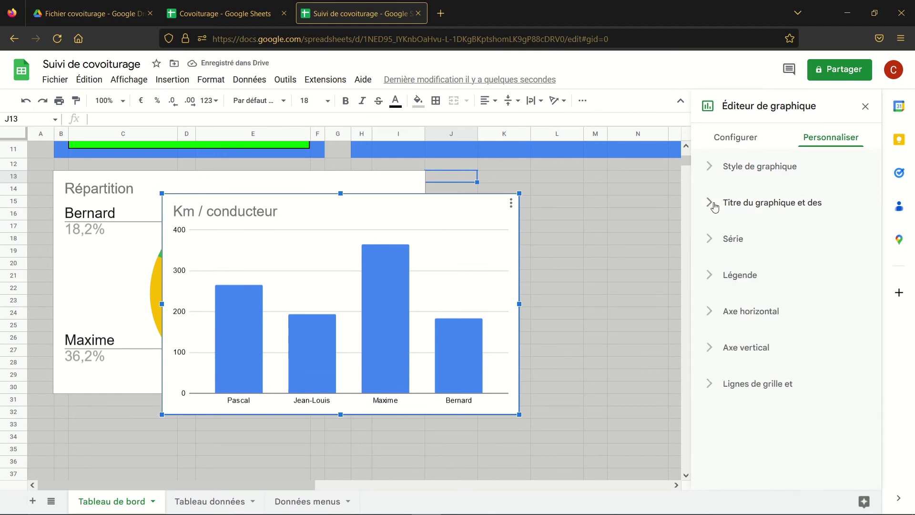
# Set the label font size of the column chart's horizontal axis to 20
pyautogui.click(707, 320)
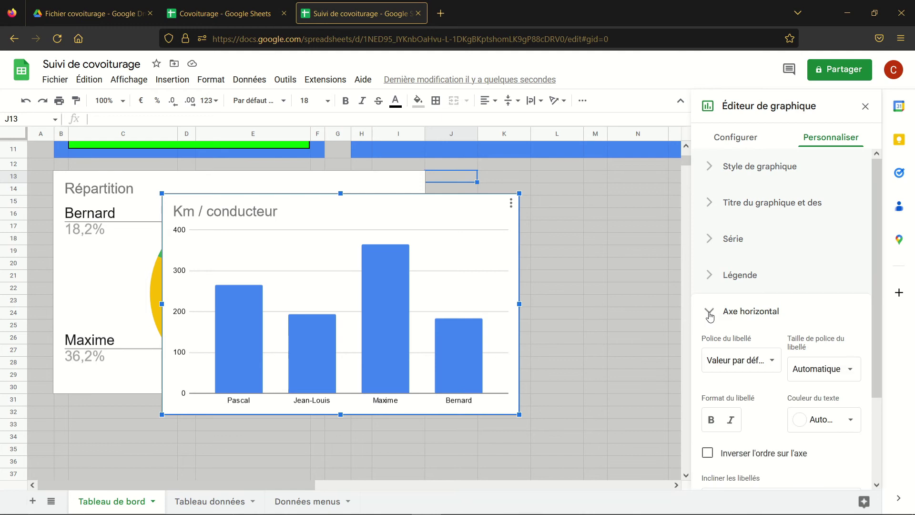
pyautogui.scroll(-3, 815, 309)
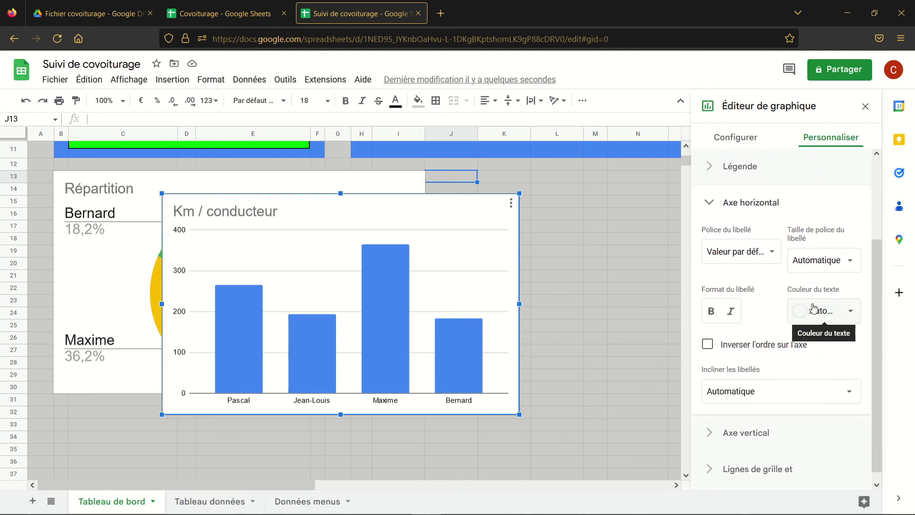
pyautogui.click(851, 265)
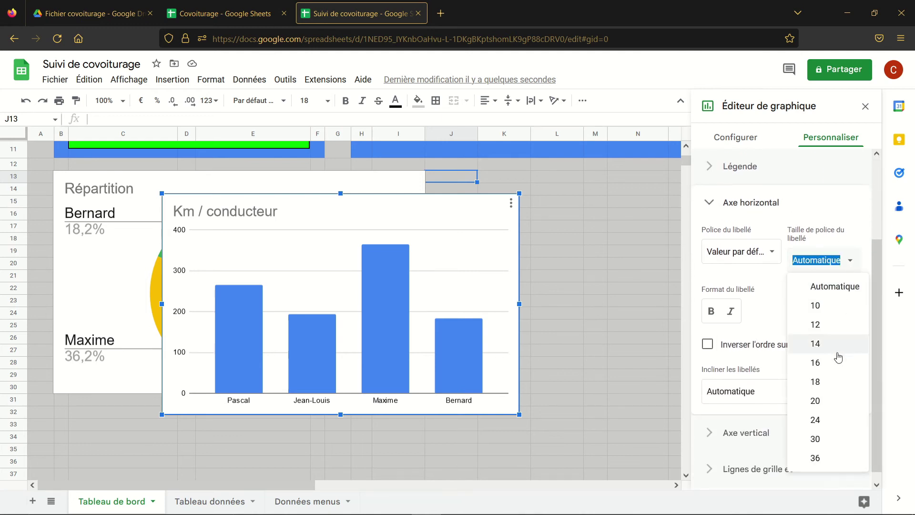
pyautogui.click(826, 403)
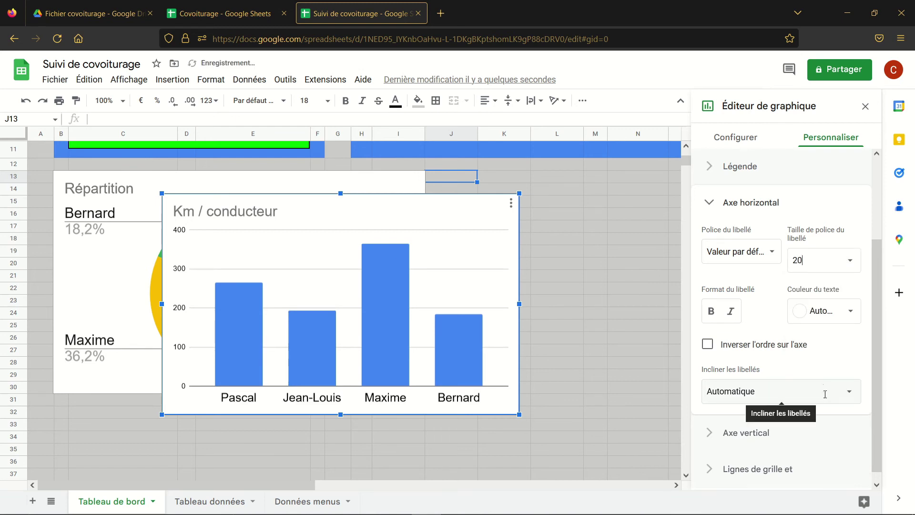
pyautogui.click(710, 203)
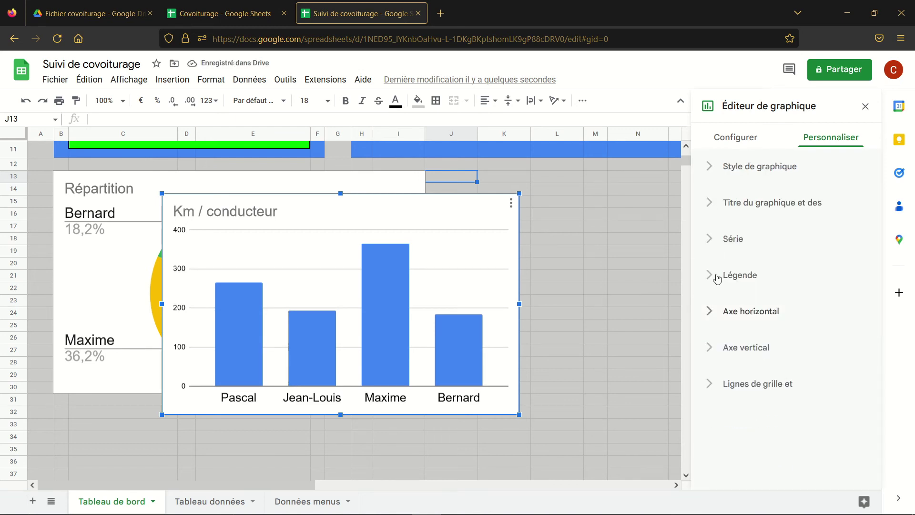
# Set the vertical axis label font size to 20, show the axis line, and close the chart editor
pyautogui.click(715, 347)
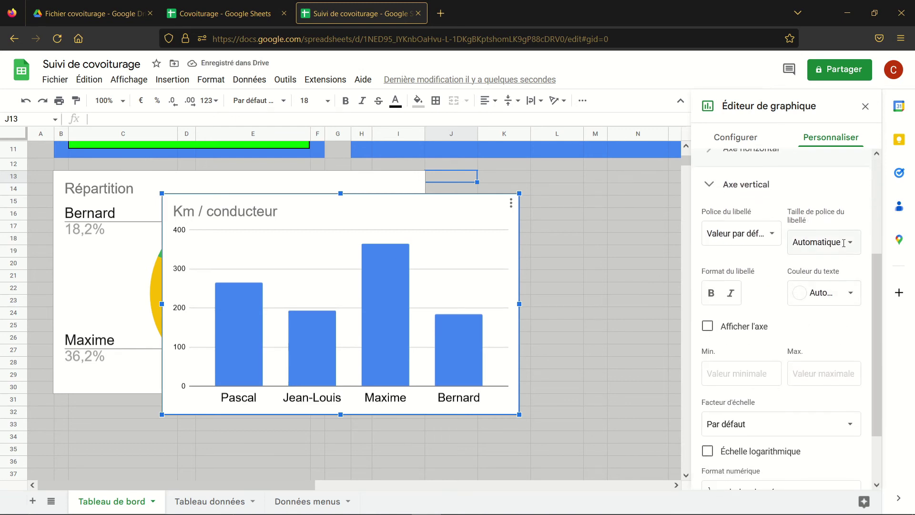
pyautogui.click(840, 242)
pyautogui.click(838, 382)
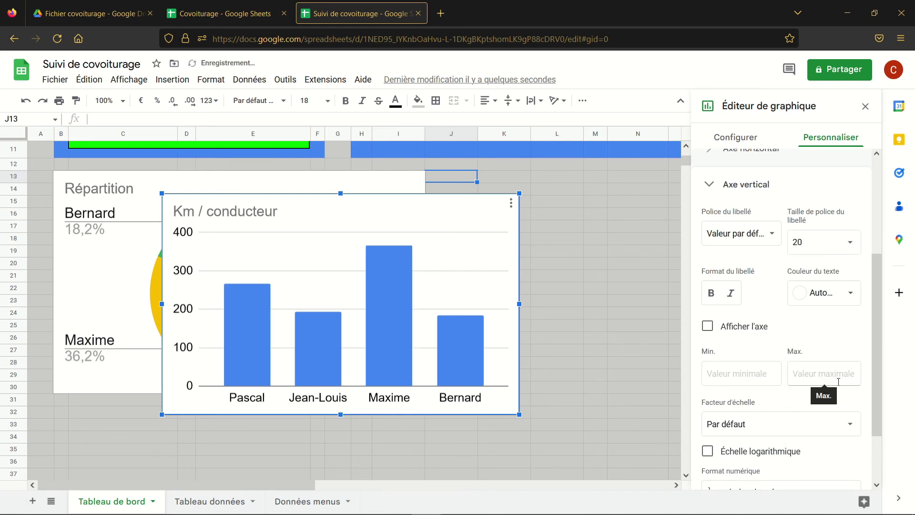
pyautogui.click(842, 329)
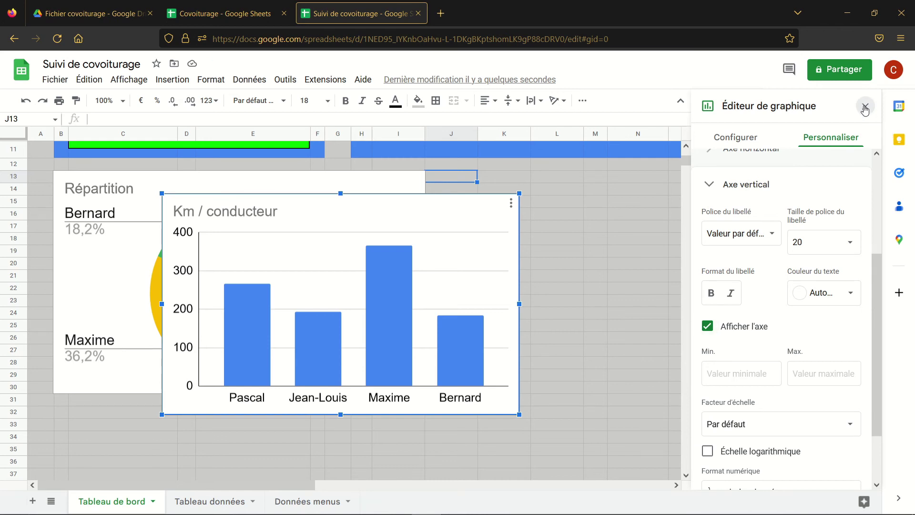
pyautogui.click(865, 107)
# Move the column chart beside the pie chart at row 13, and resize it to end with column P and match the pie chart's height
pyautogui.moveTo(423, 217); pyautogui.dragTo(699, 190)
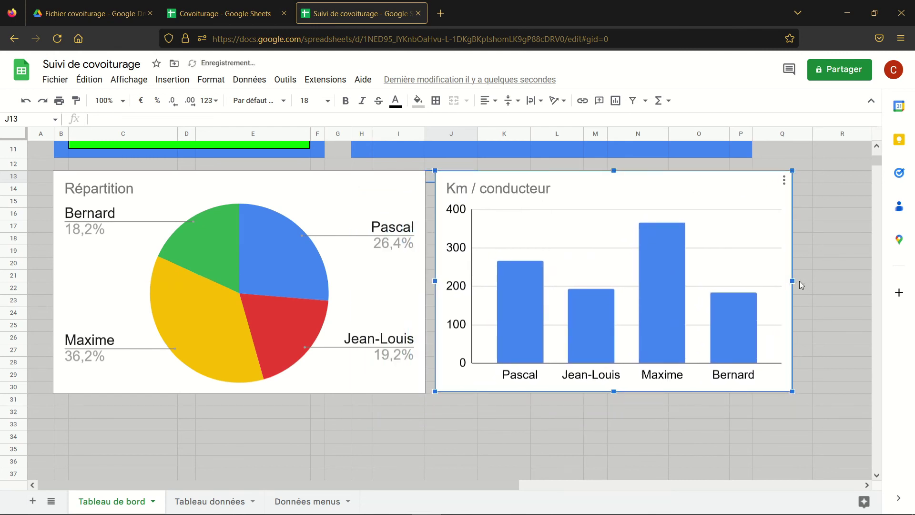
pyautogui.moveTo(792, 281); pyautogui.dragTo(753, 280)
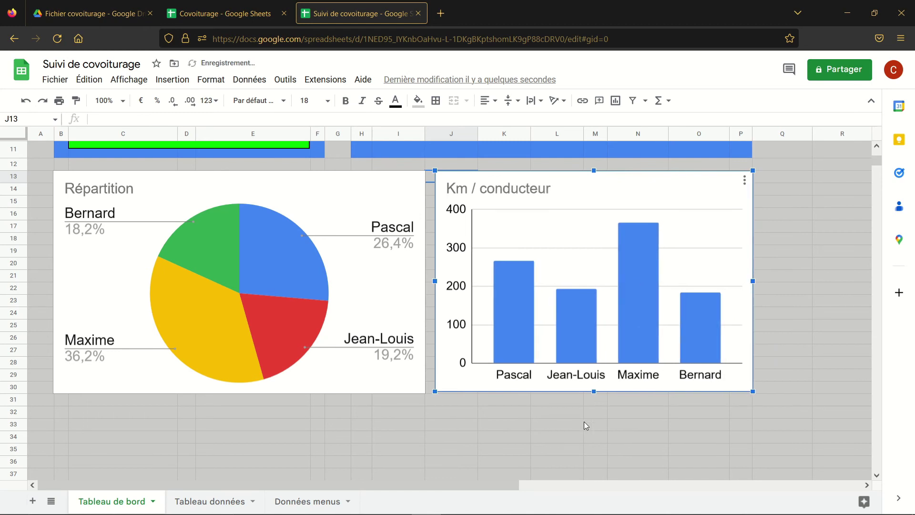
pyautogui.moveTo(594, 391); pyautogui.dragTo(596, 393)
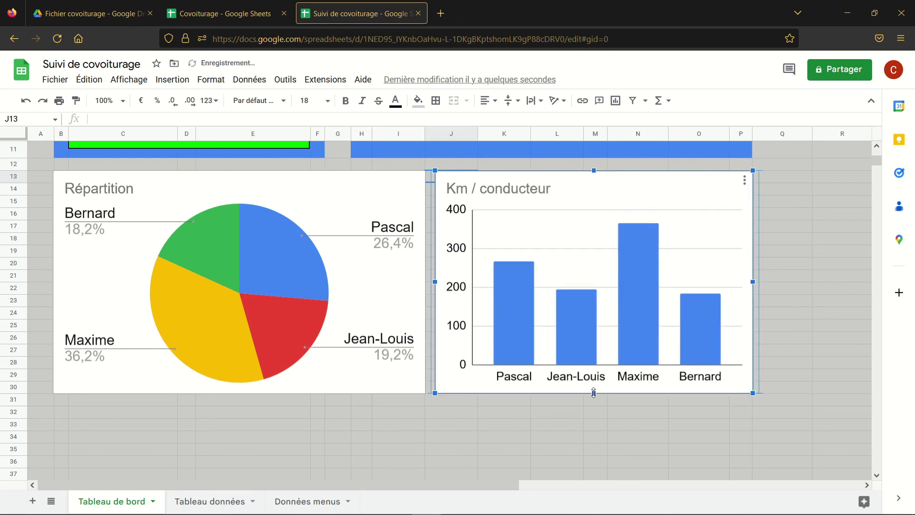
pyautogui.click(783, 438)
# Hide the gridlines on the Tableau de bord sheet
pyautogui.scroll(3, 777, 381)
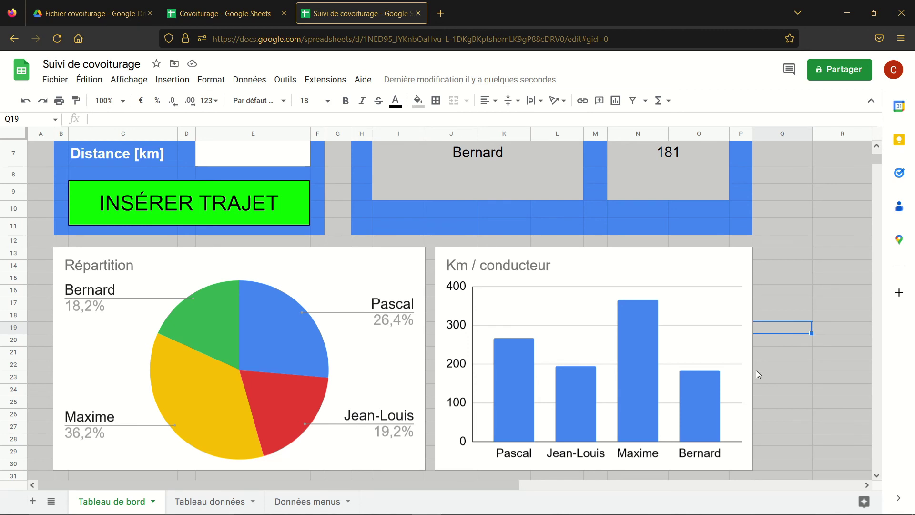
pyautogui.scroll(3, 765, 372)
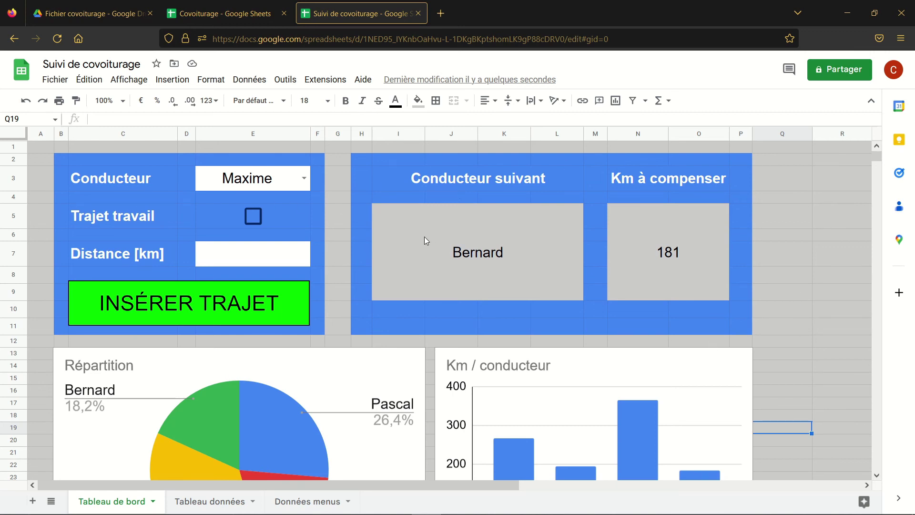
pyautogui.click(123, 82)
pyautogui.moveTo(145, 104)
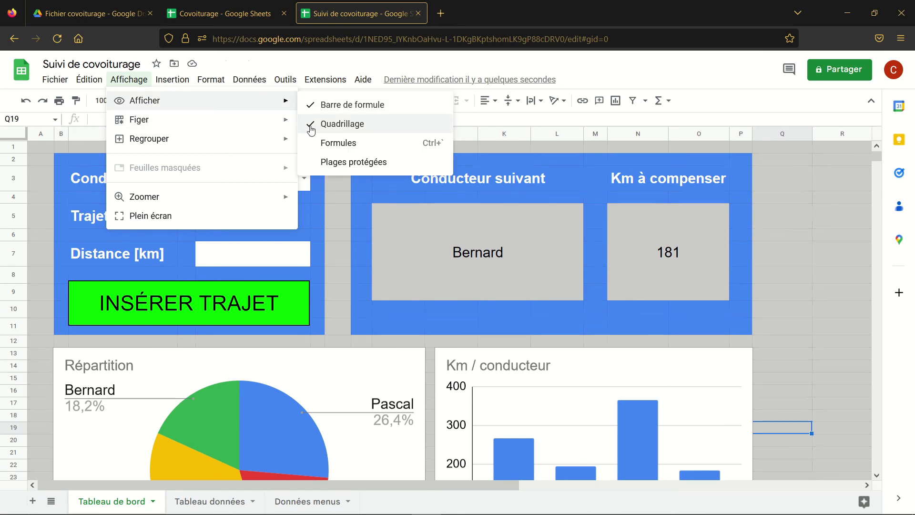
pyautogui.click(310, 126)
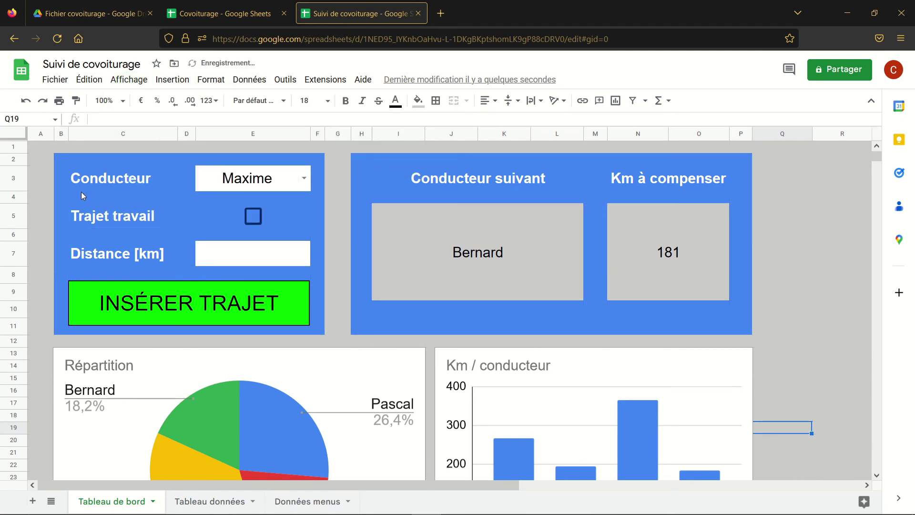